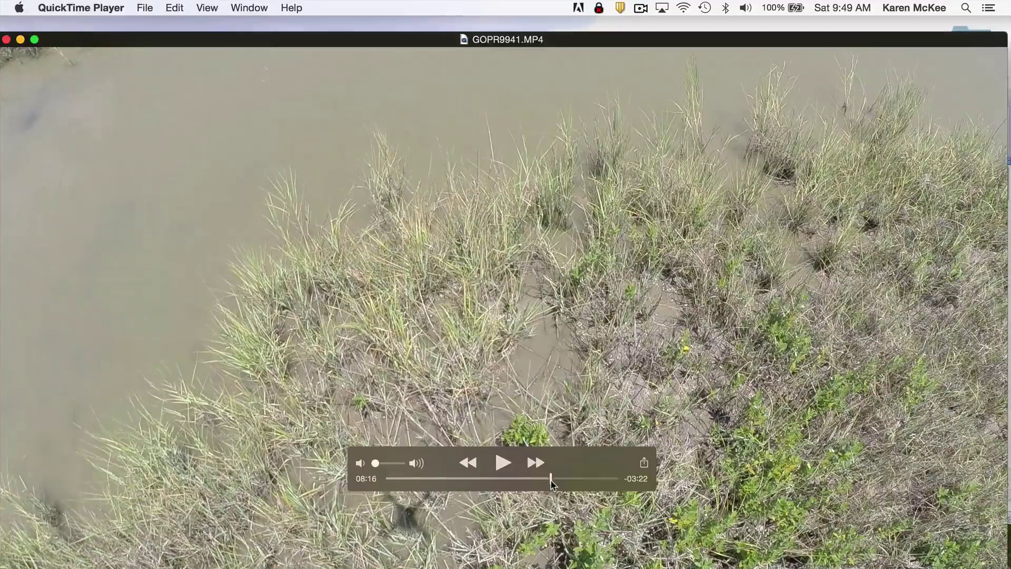
Skim the GOPR9941.MP4 drone clip from 08:19 ahead to about 09:03.
mouse_move(556, 481)
mouse_down()
mouse_move(568, 482)
mouse_move(553, 482)
mouse_up()
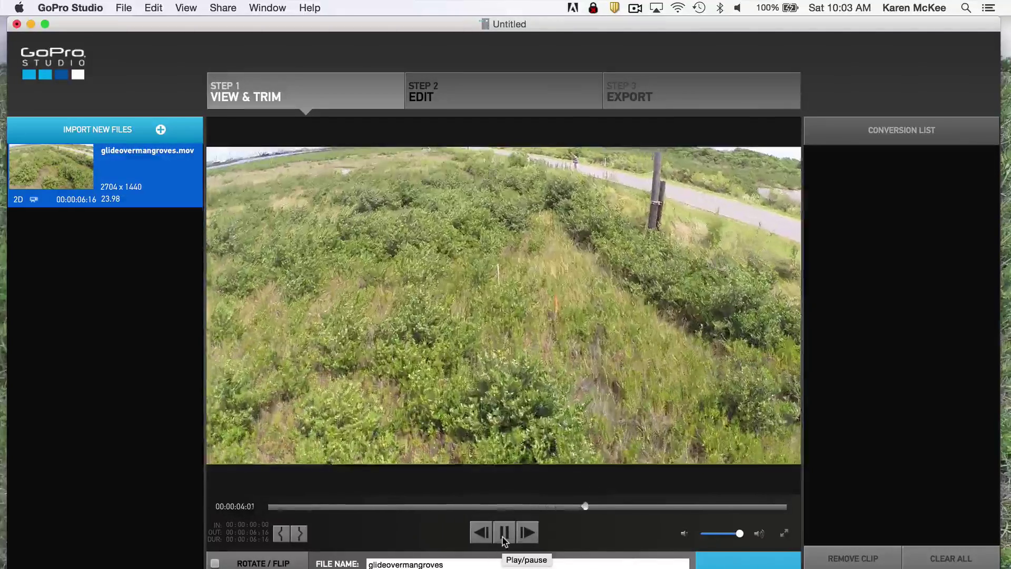
Pause the glideovermangroves.mov preview at about four seconds in.
click(504, 533)
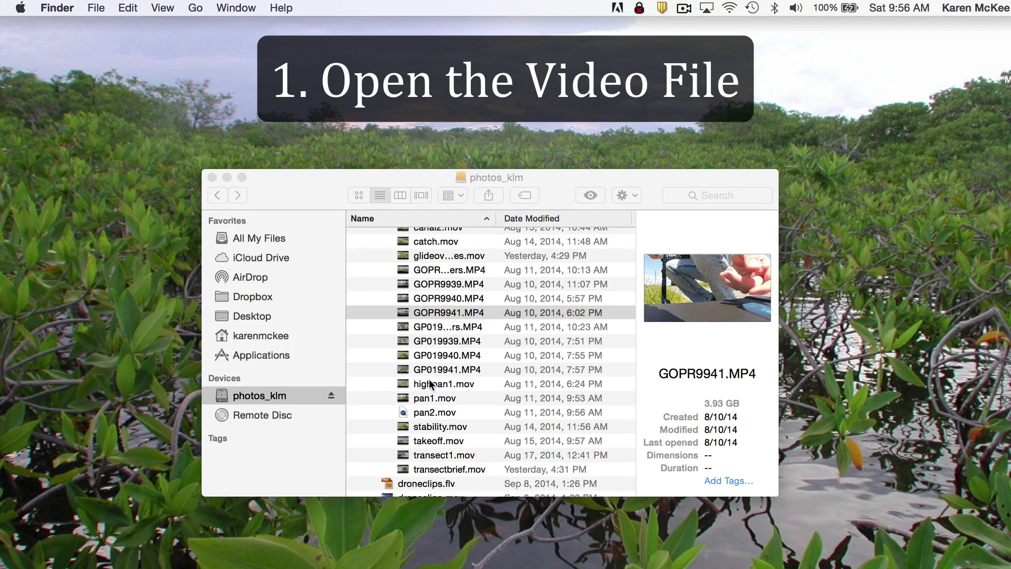
Open GOPR9941.MP4 from the photos_klm folder in QuickTime Player.
double_click(403, 314)
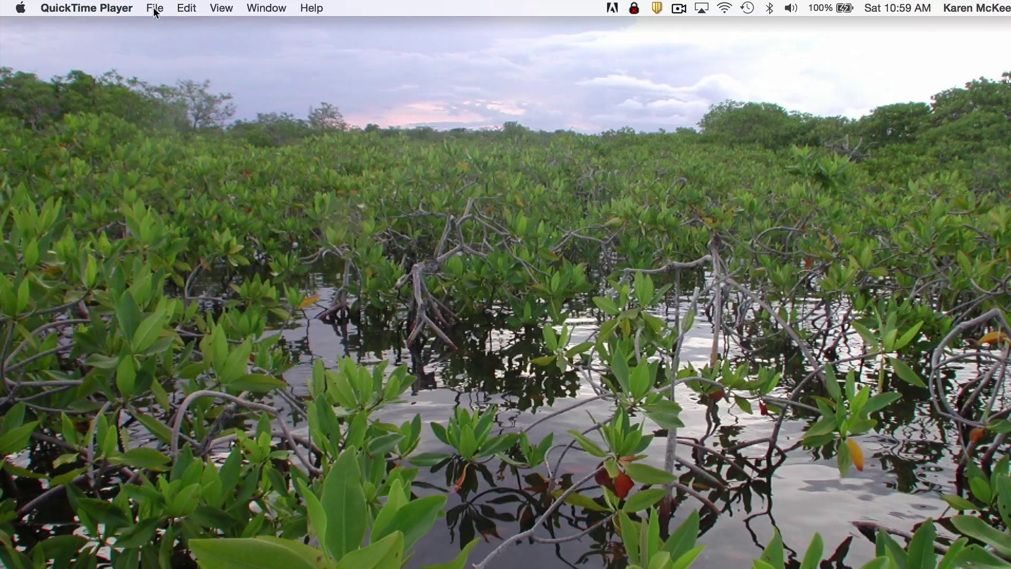
Open GOPR9941.MP4 from the Drone MP4 folder and move its window higher on screen.
click(155, 8)
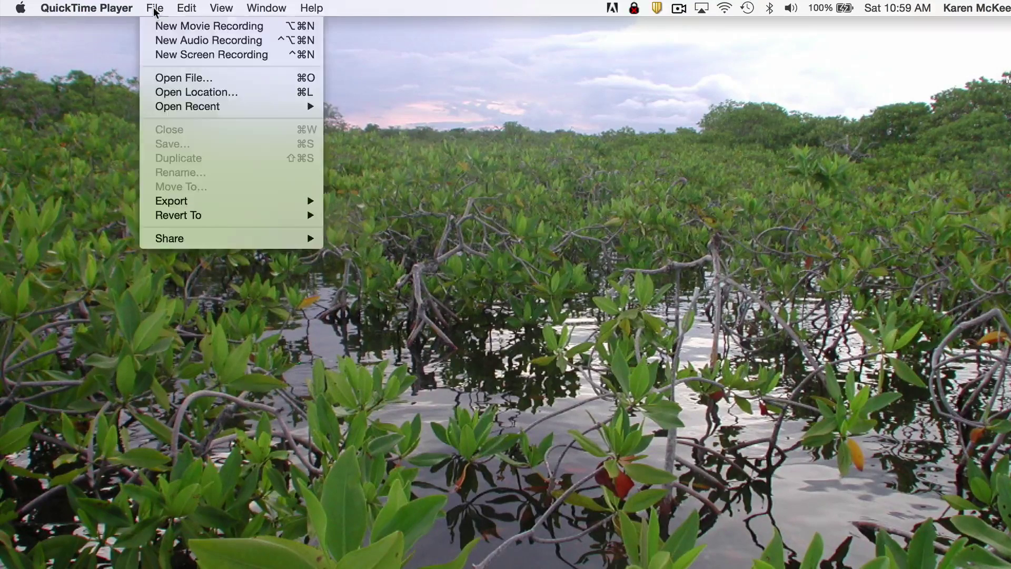
click(160, 77)
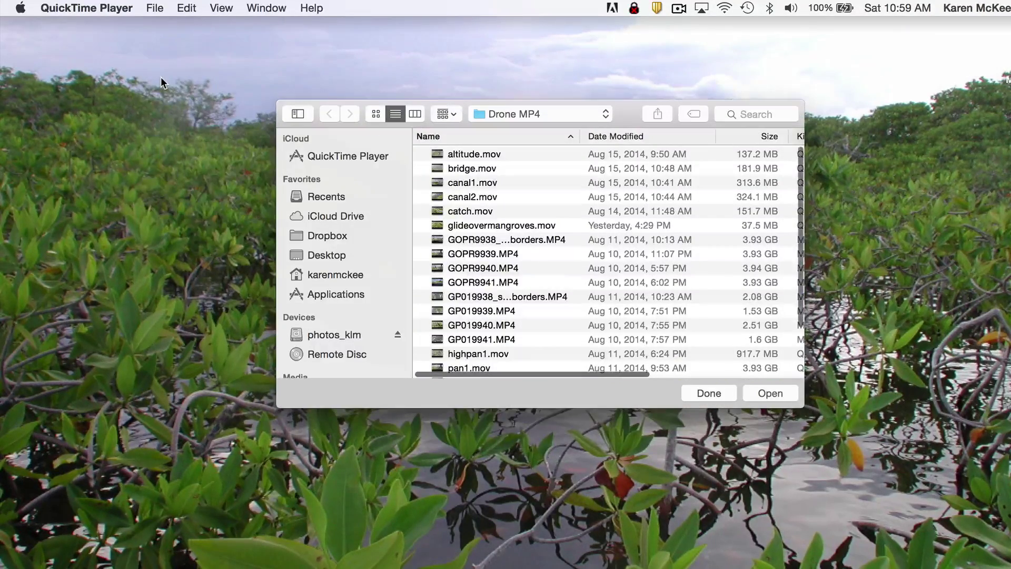
double_click(466, 282)
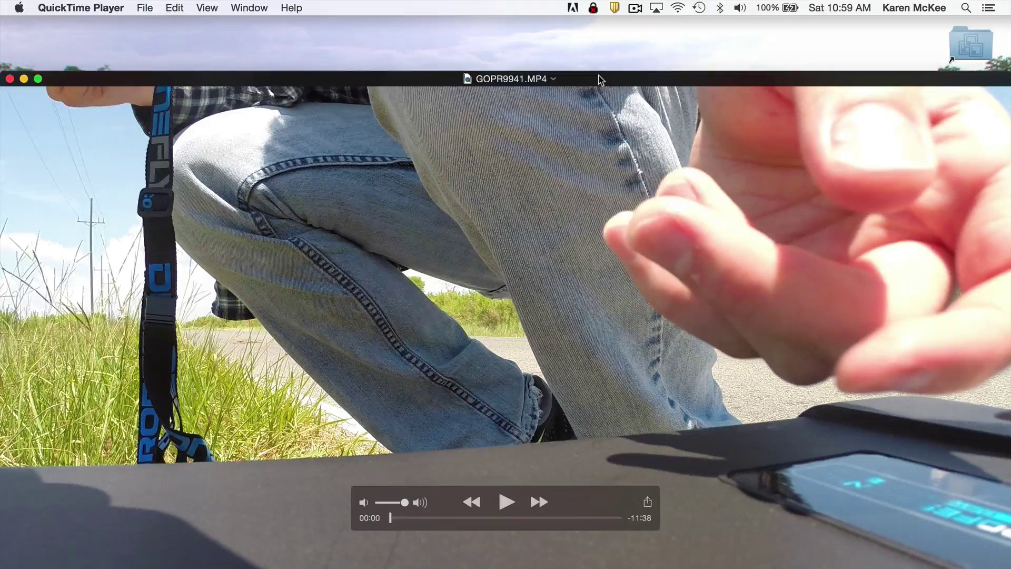
drag(601, 79, 596, 36)
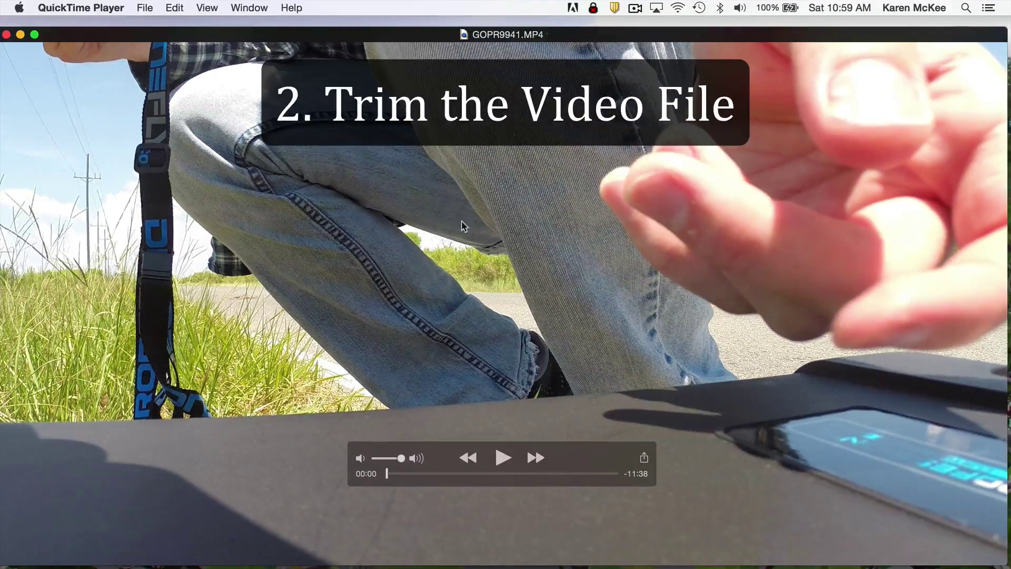
Trim GOPR9941.MP4 to a 00:14 excerpt running from the road scene into the grass footage.
click(175, 8)
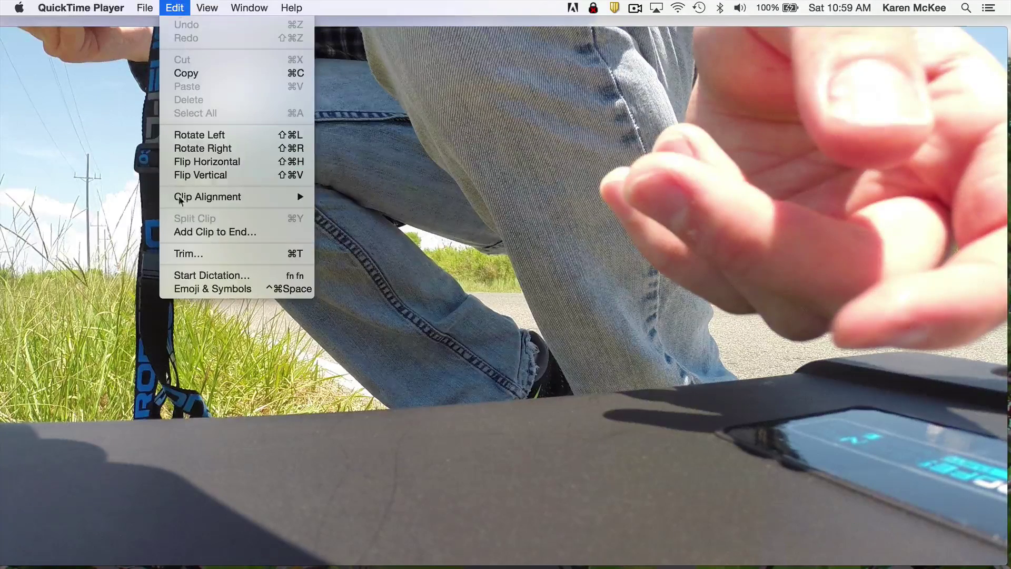
click(187, 255)
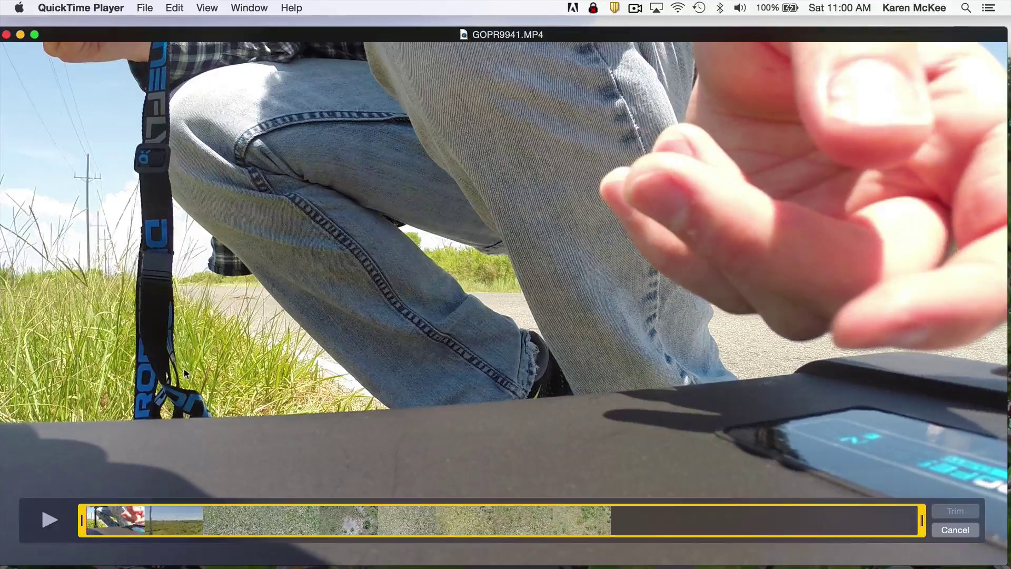
drag(82, 522, 123, 522)
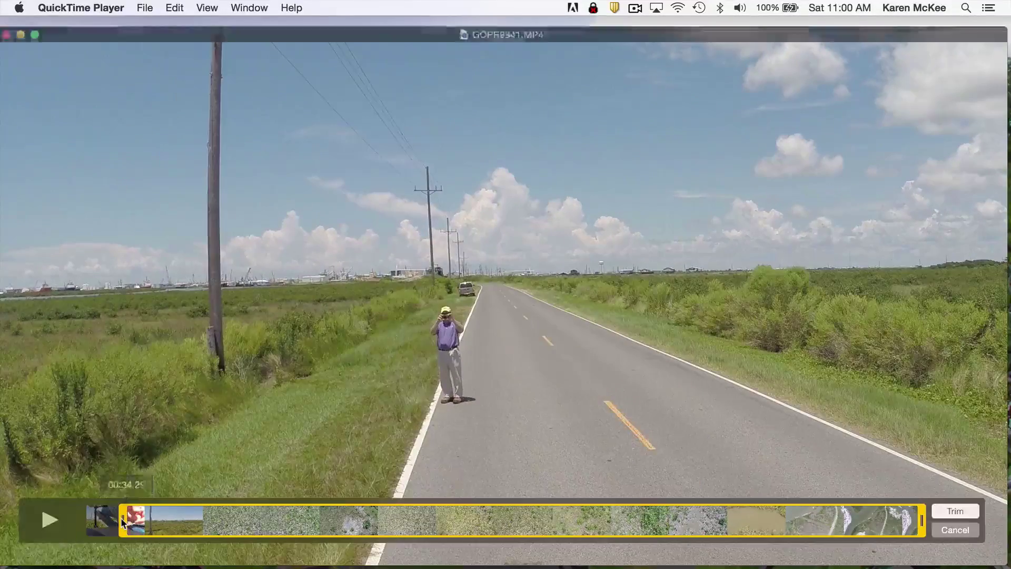
drag(923, 522, 147, 529)
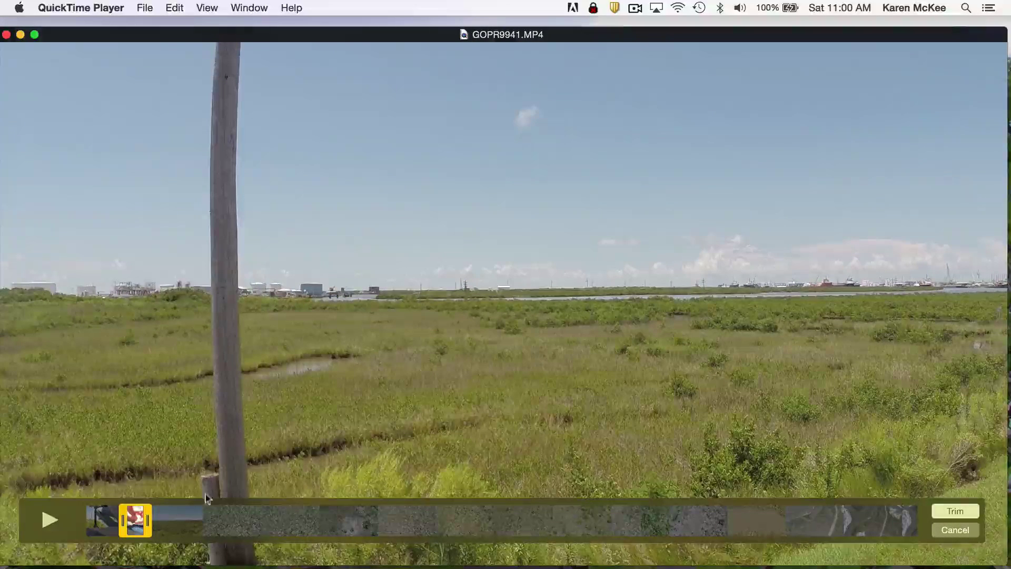
click(48, 521)
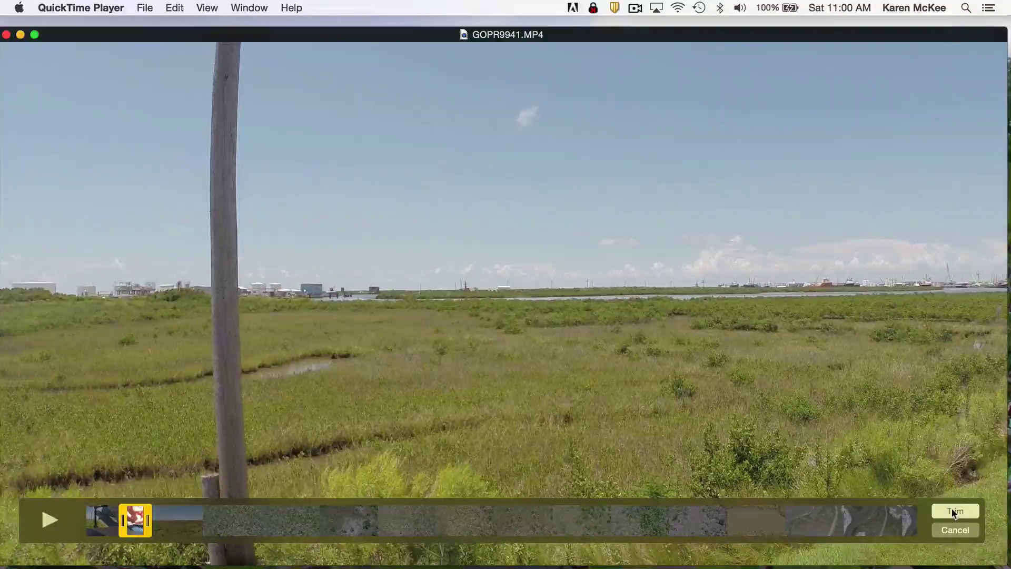
click(951, 510)
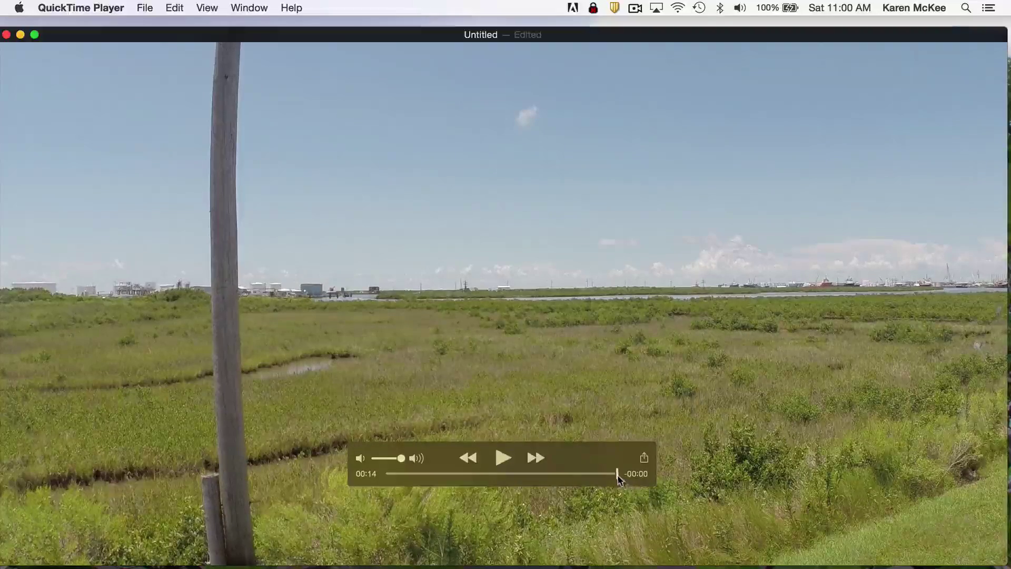
mouse_move(618, 474)
mouse_down()
mouse_move(388, 474)
mouse_move(616, 480)
mouse_up()
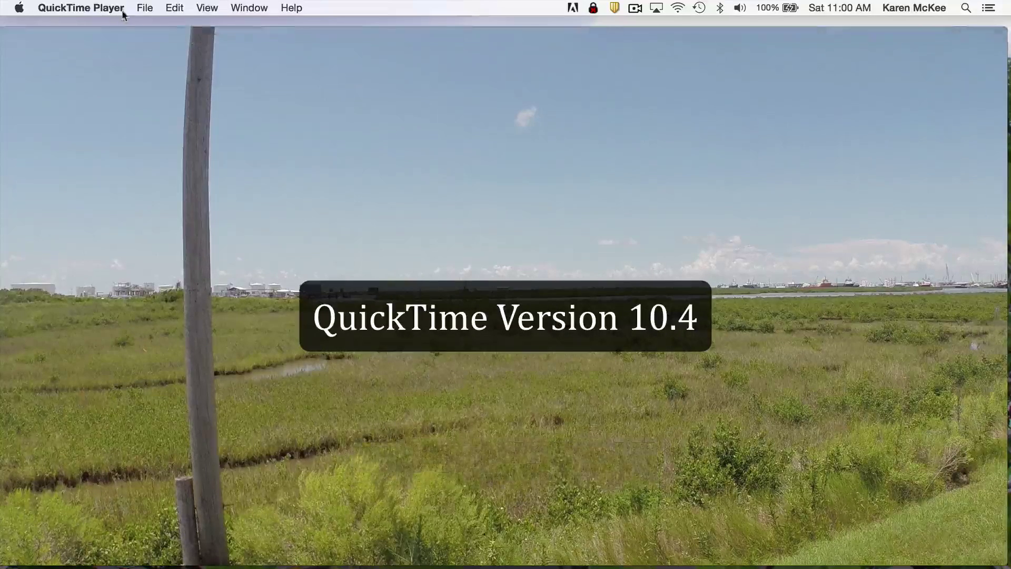
click(146, 9)
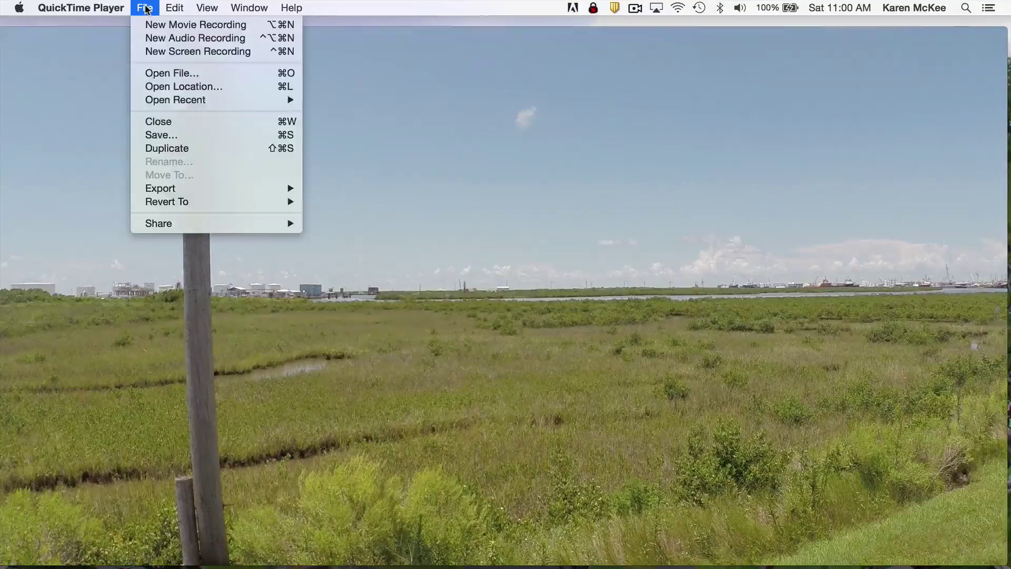
click(157, 136)
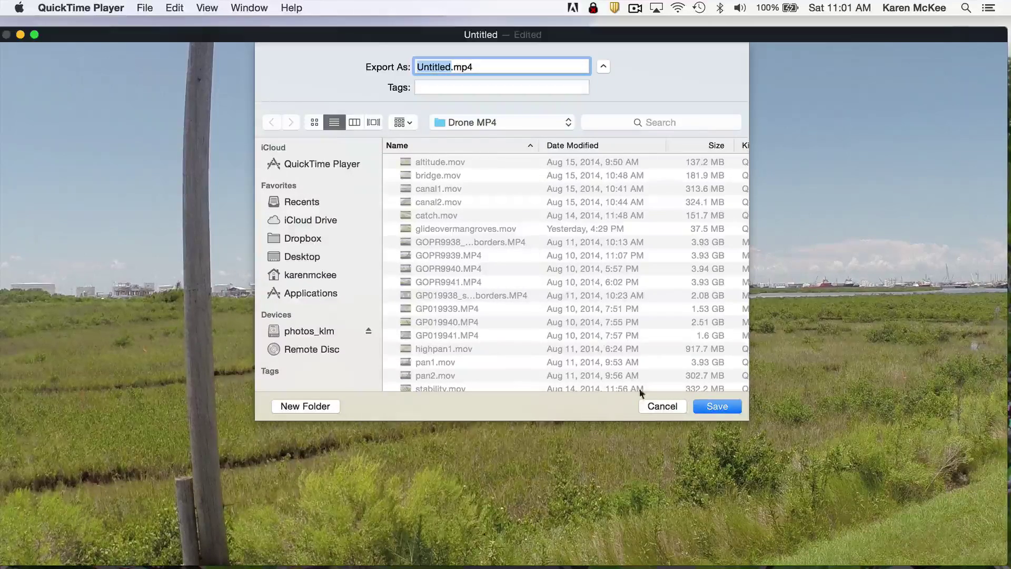
click(659, 408)
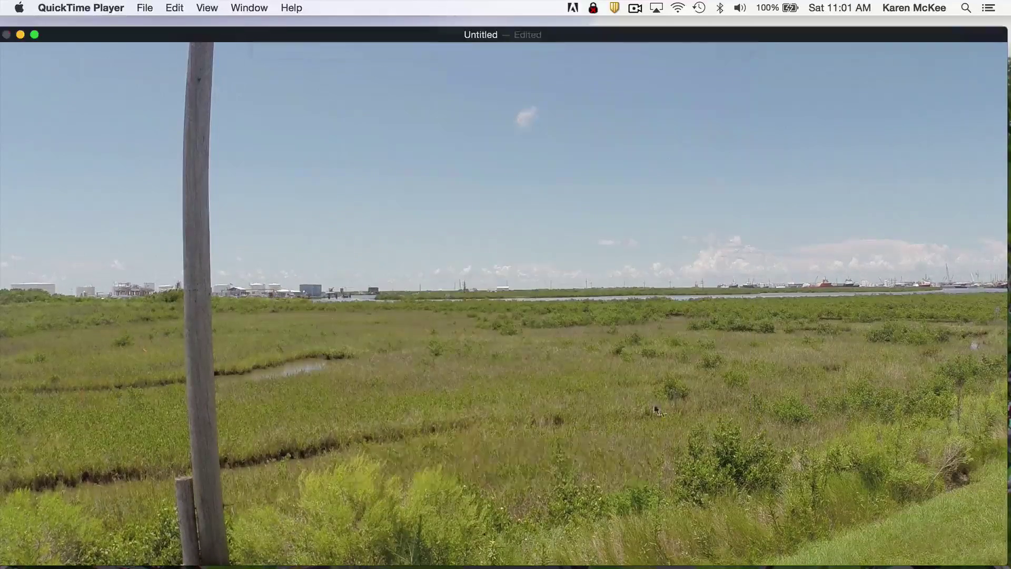
Duplicate the trimmed movie and arrange the copy and original windows side by side.
click(144, 8)
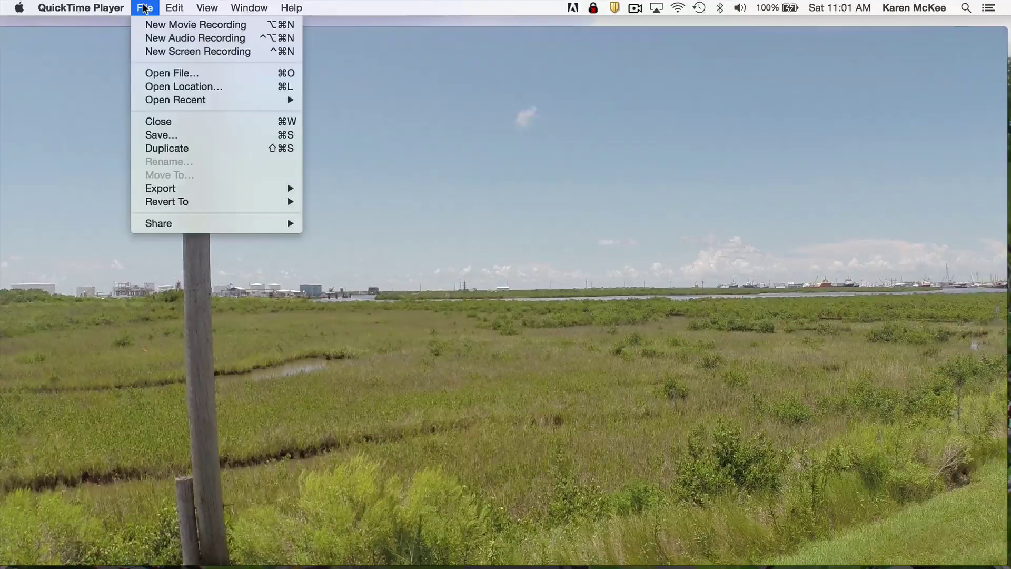
click(161, 149)
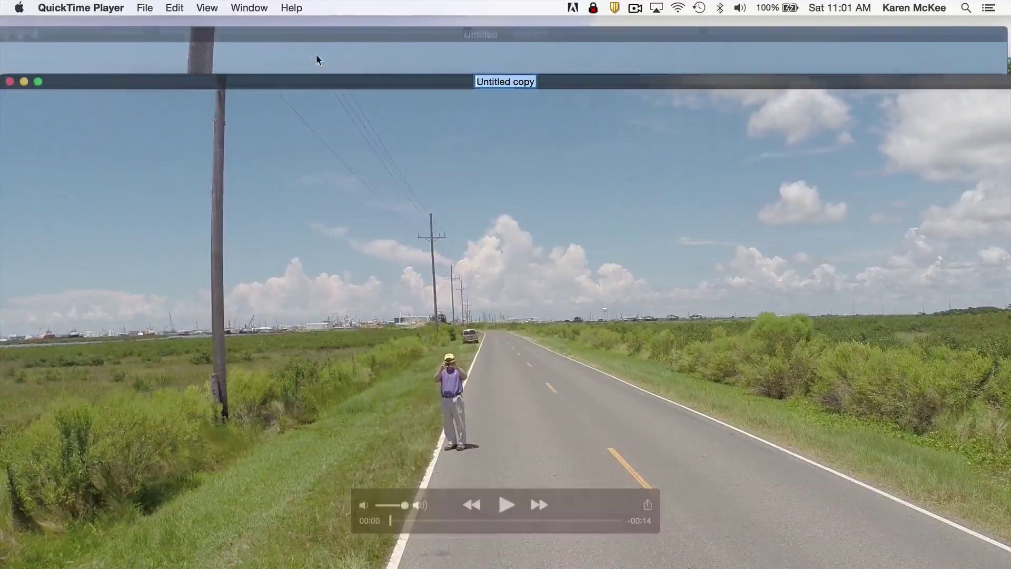
drag(330, 86, 329, 46)
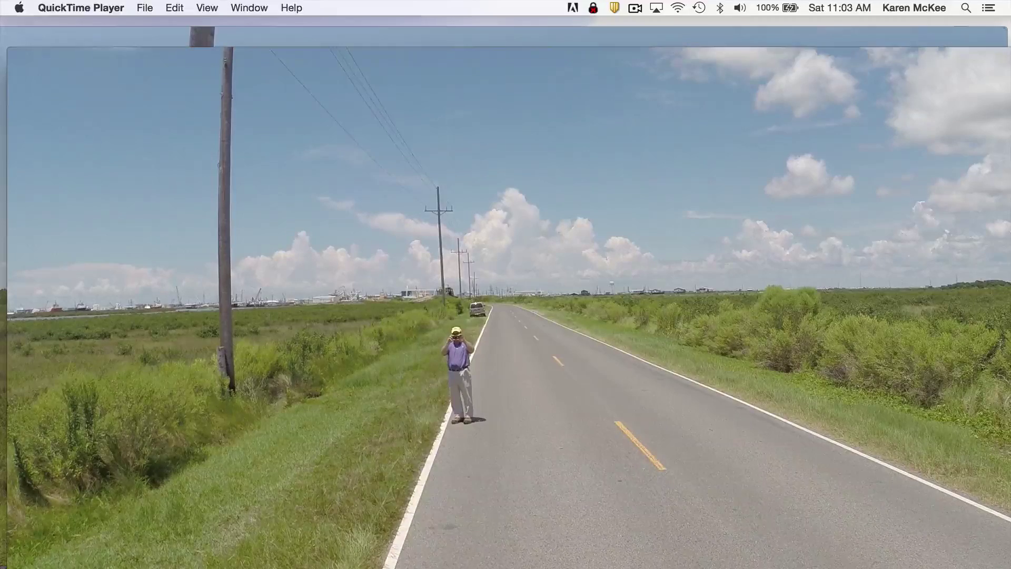
drag(264, 57, 254, 37)
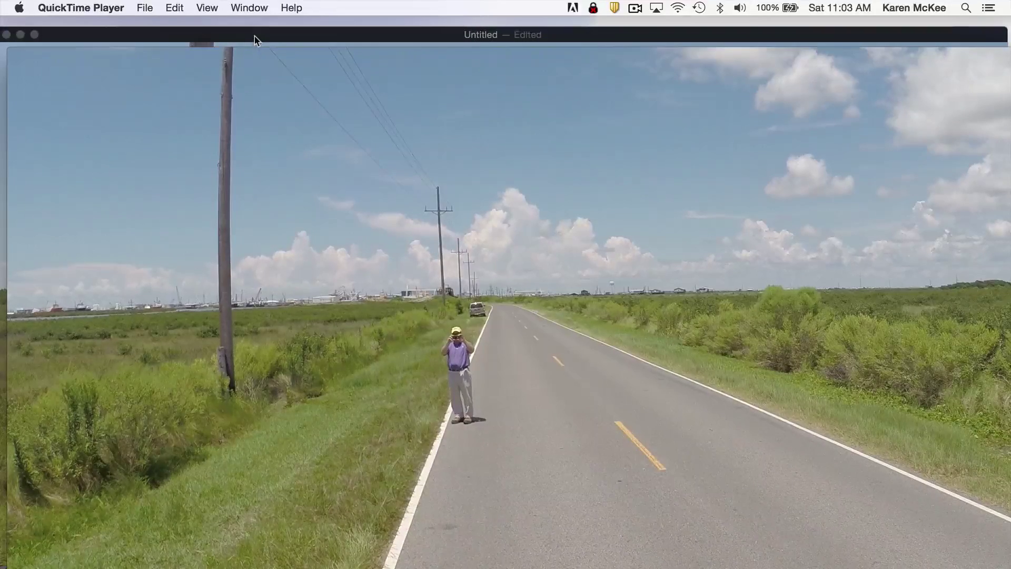
Undo the trim on the original, then close the marsh video and the untitled copy.
key(alt+Right)
click(175, 7)
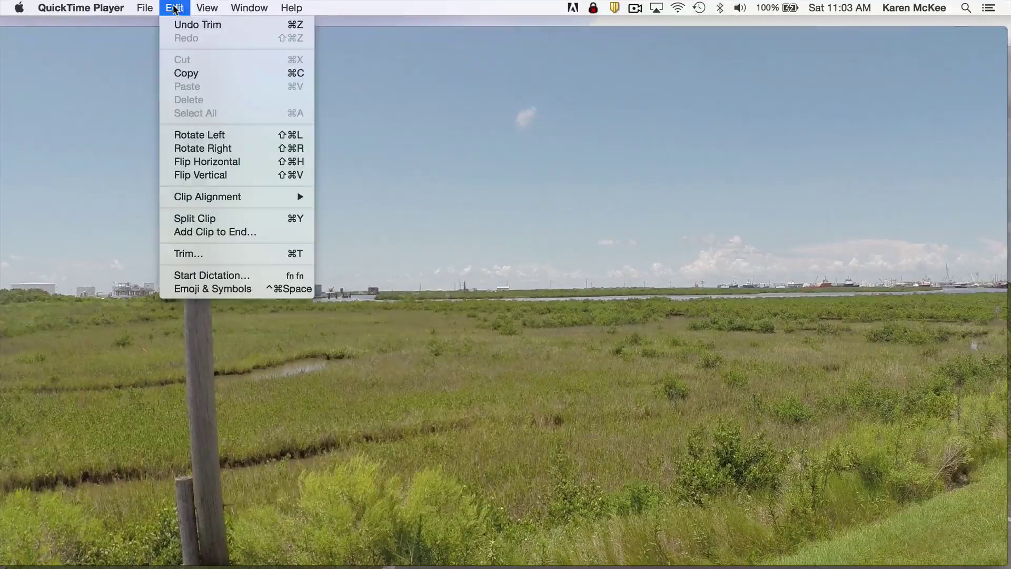
click(178, 25)
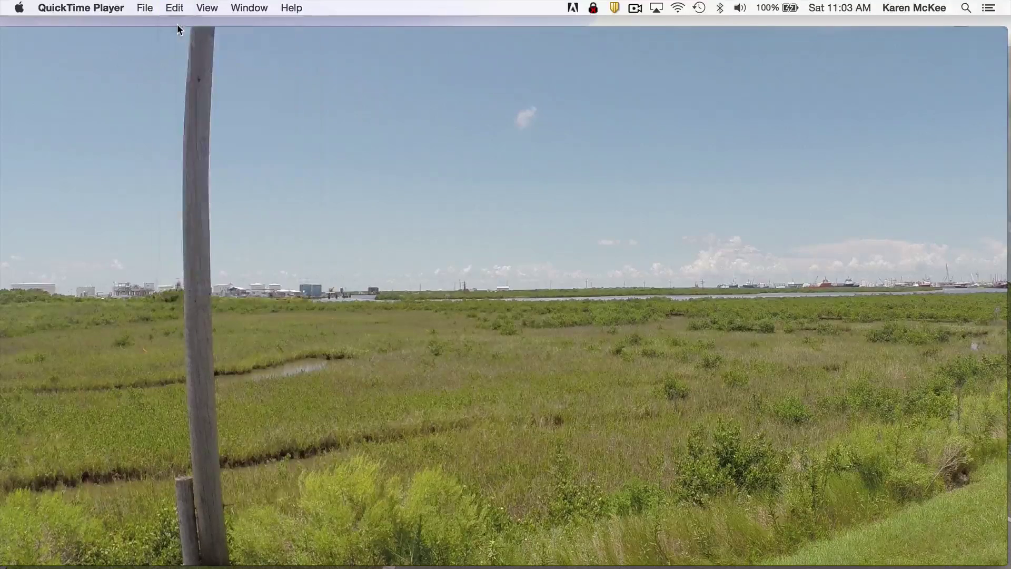
click(145, 8)
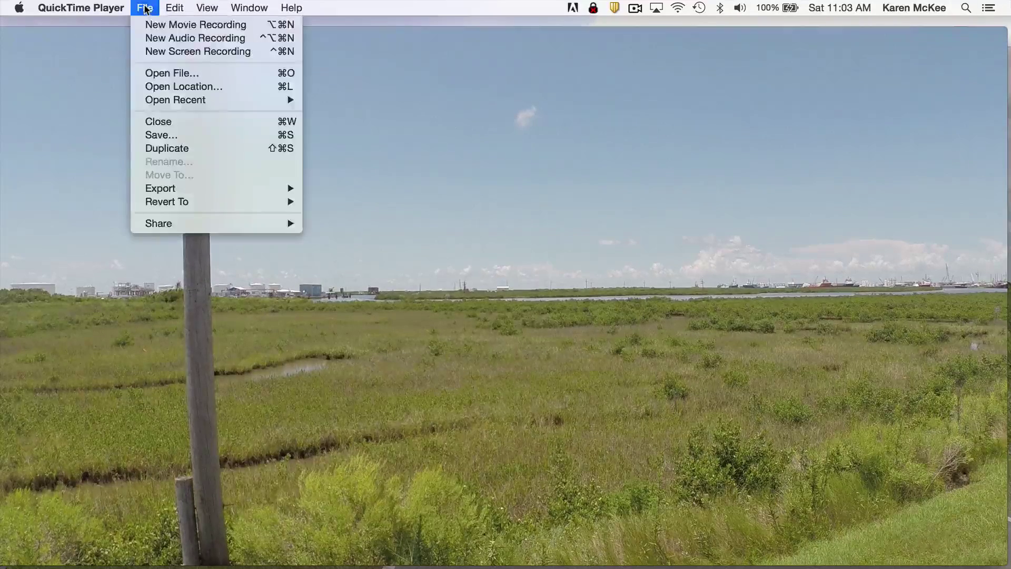
click(155, 122)
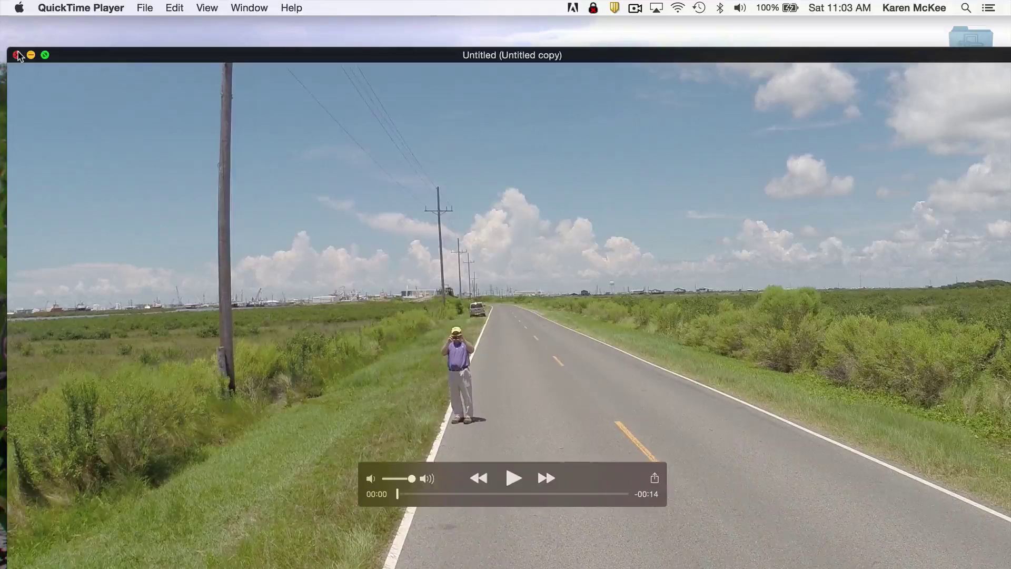
click(17, 55)
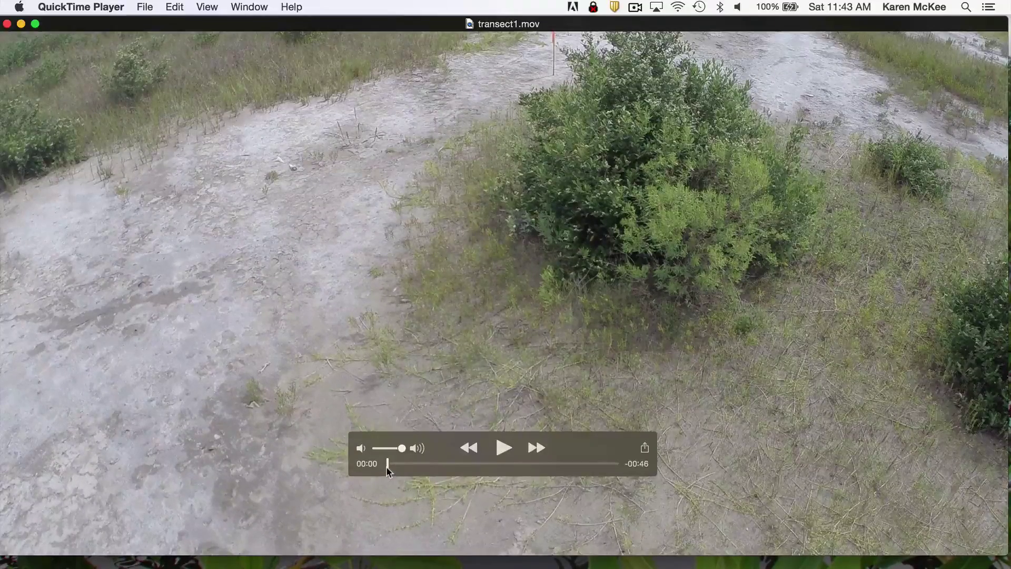
Split transect1.mov into two clips at a point partway through the footage.
drag(387, 466, 431, 466)
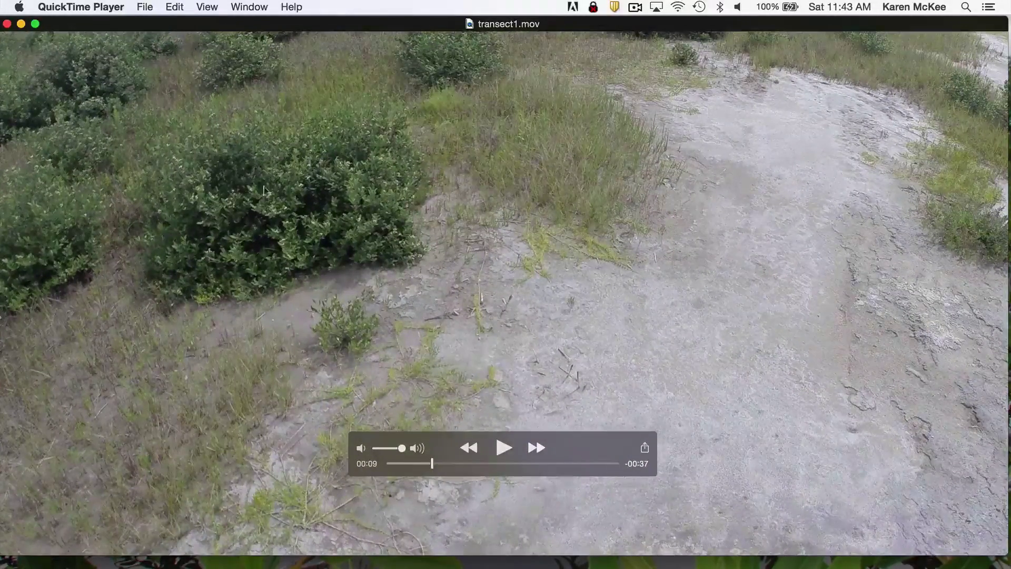
click(175, 6)
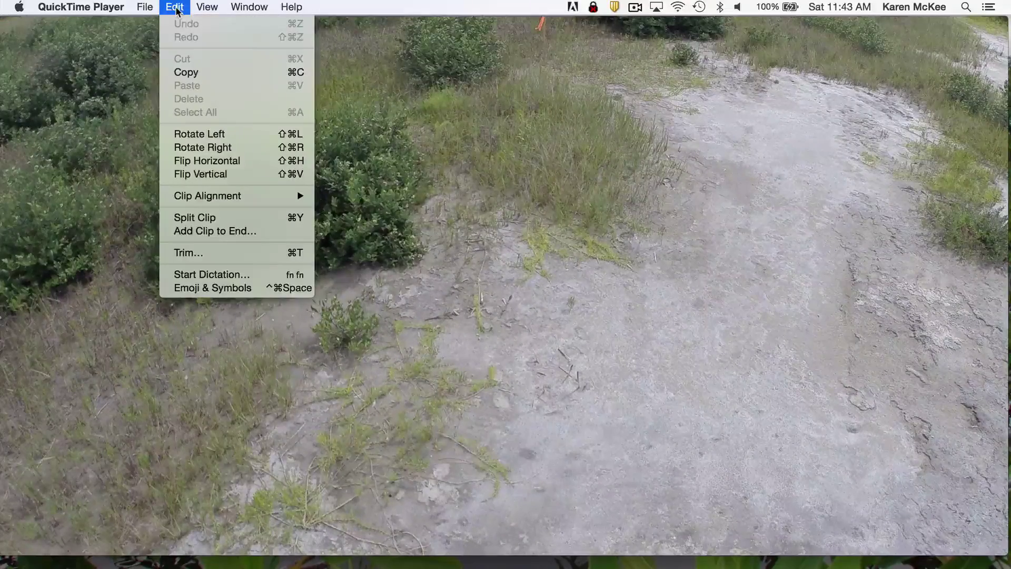
click(182, 218)
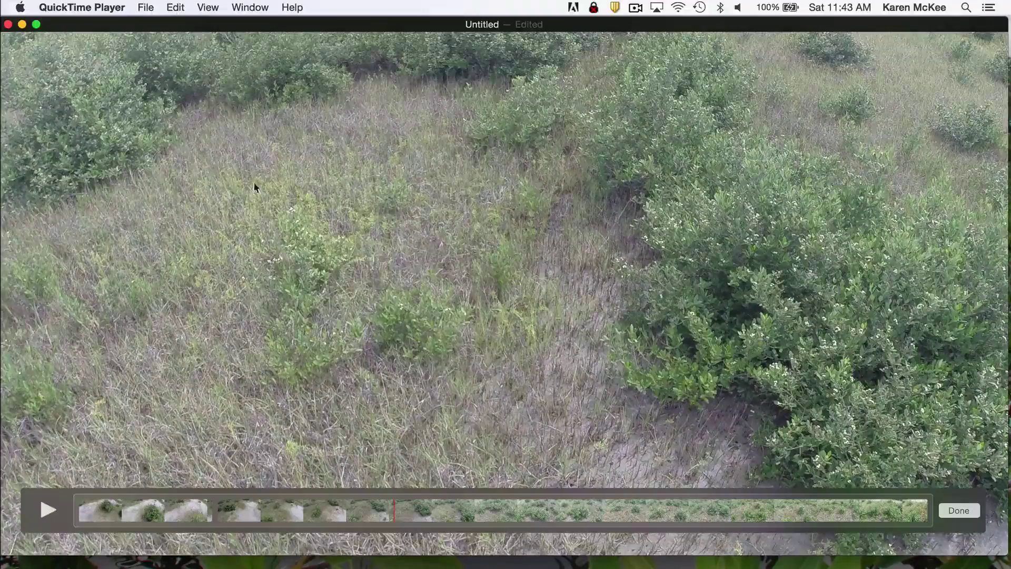
Split the later transect footage at two more points, leaving about seven clips.
click(176, 8)
click(198, 222)
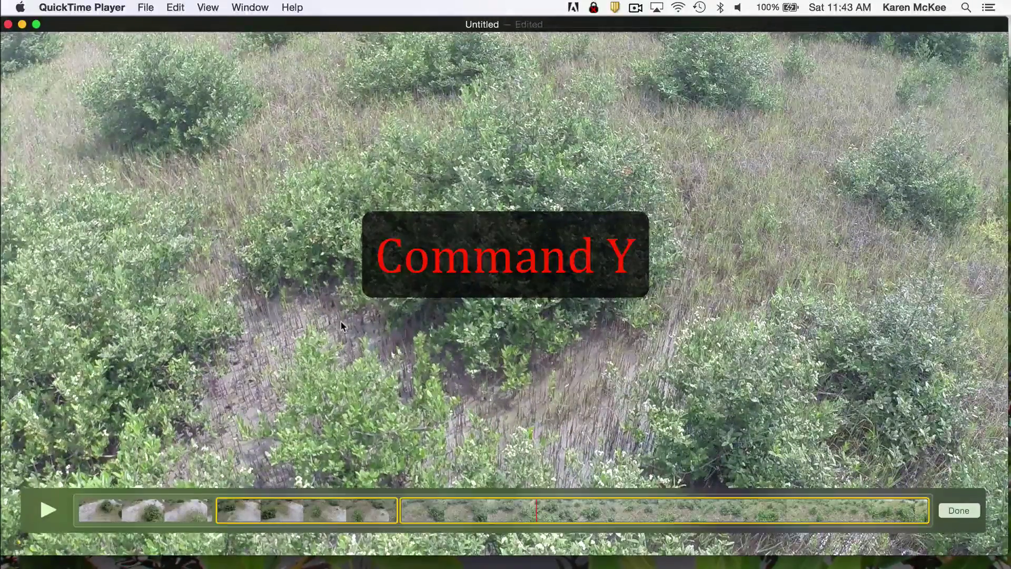
key(super+y)
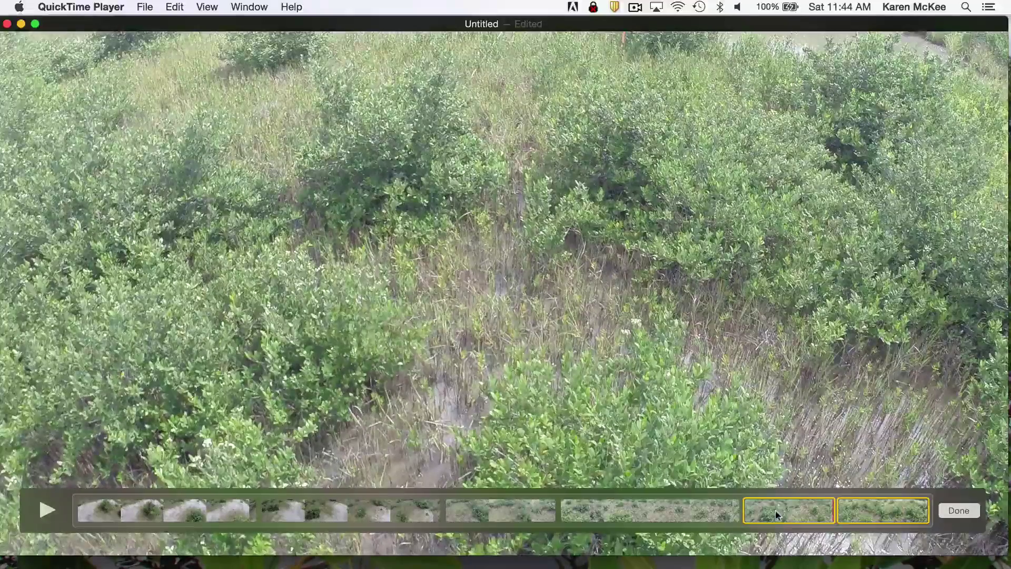
Delete one transect clip and move two others to new positions in the timeline.
click(709, 510)
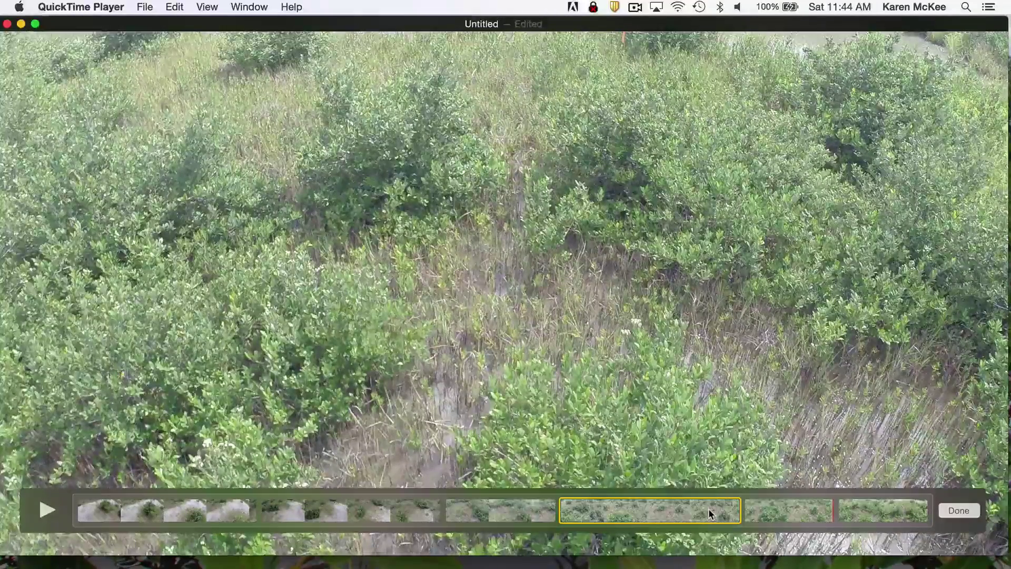
key(Delete)
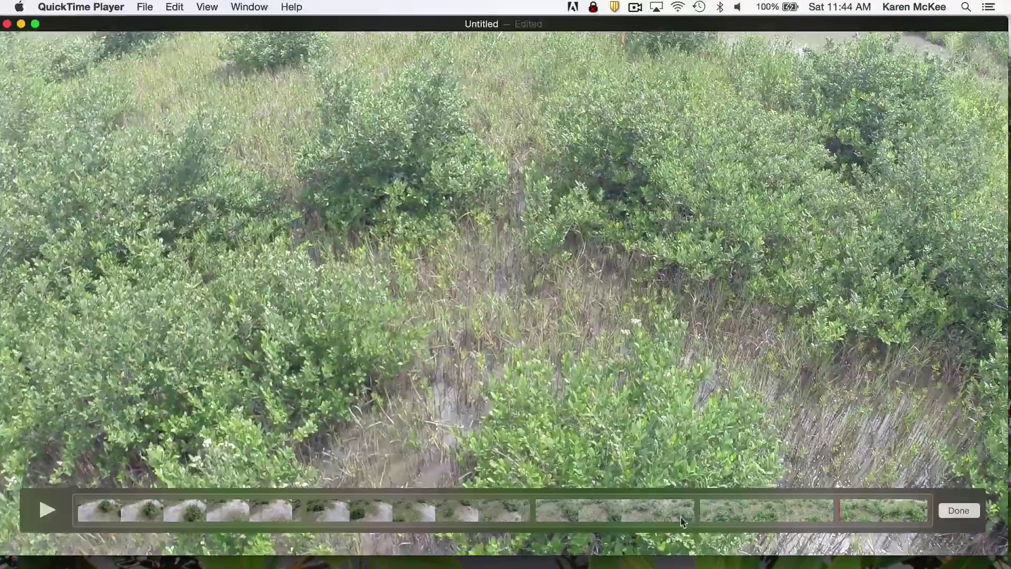
drag(750, 515, 358, 515)
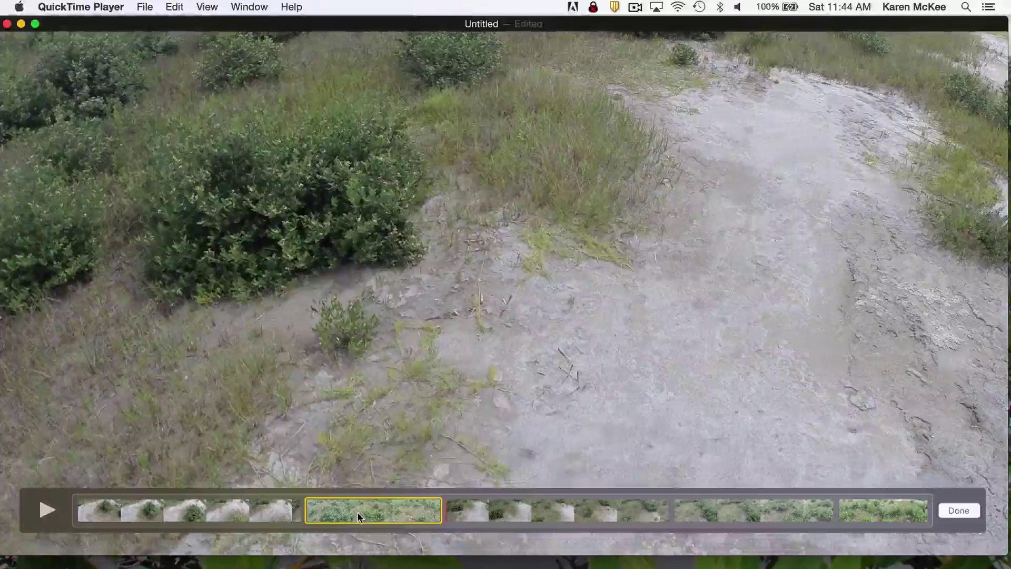
drag(510, 513, 665, 485)
drag(780, 492, 808, 514)
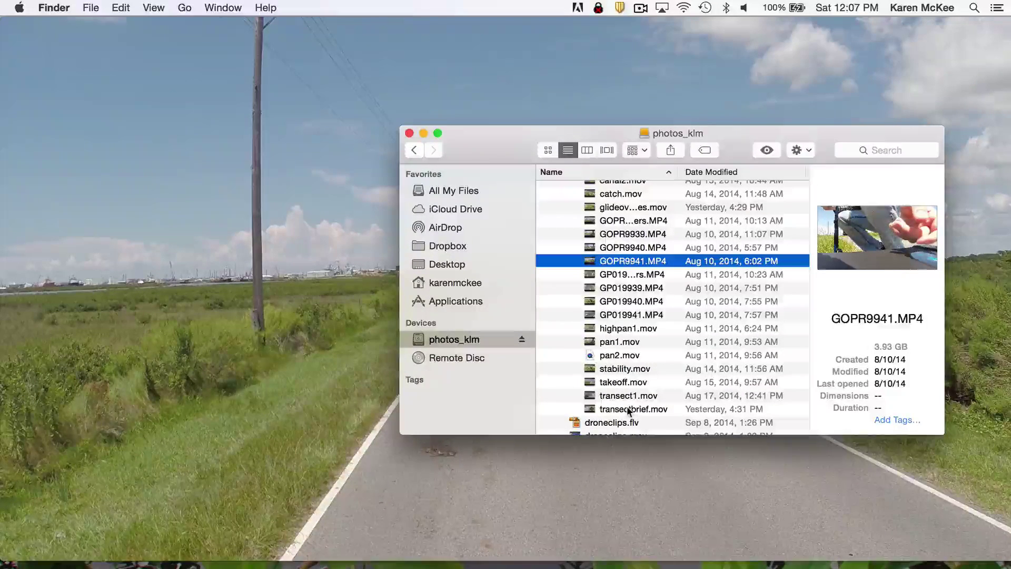
Append transectbrief.mov from Finder as a new clip at the end of the movie.
drag(627, 410, 311, 376)
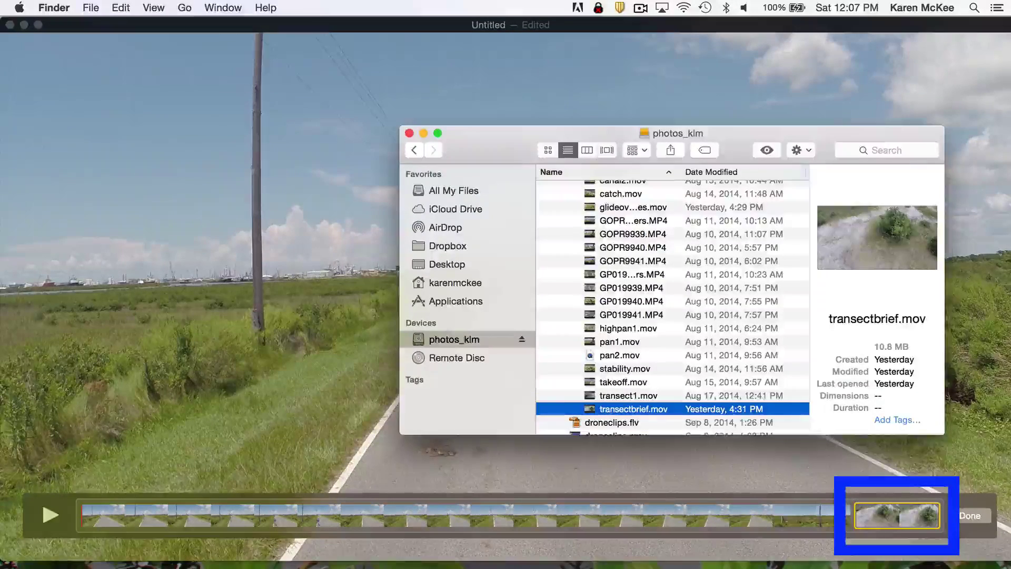
click(311, 376)
click(175, 7)
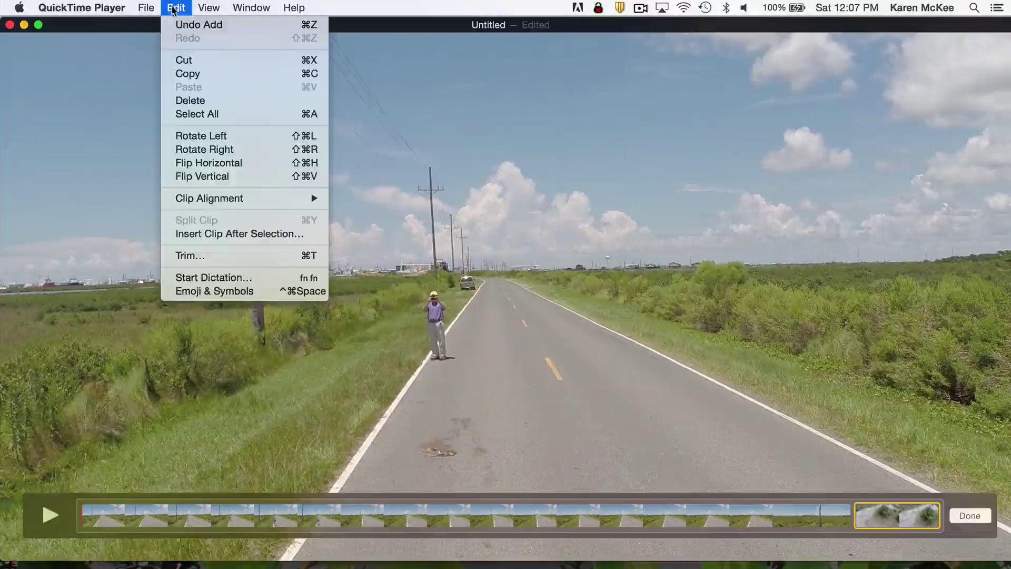
Insert catch.mov from the Drone MP4 folder after the selected transectbrief clip.
click(190, 235)
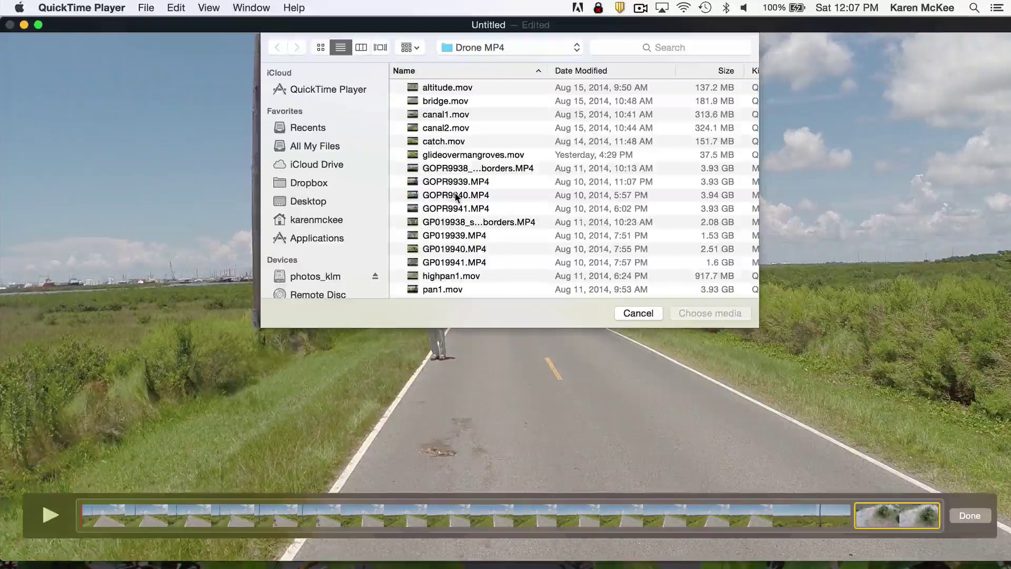
click(448, 145)
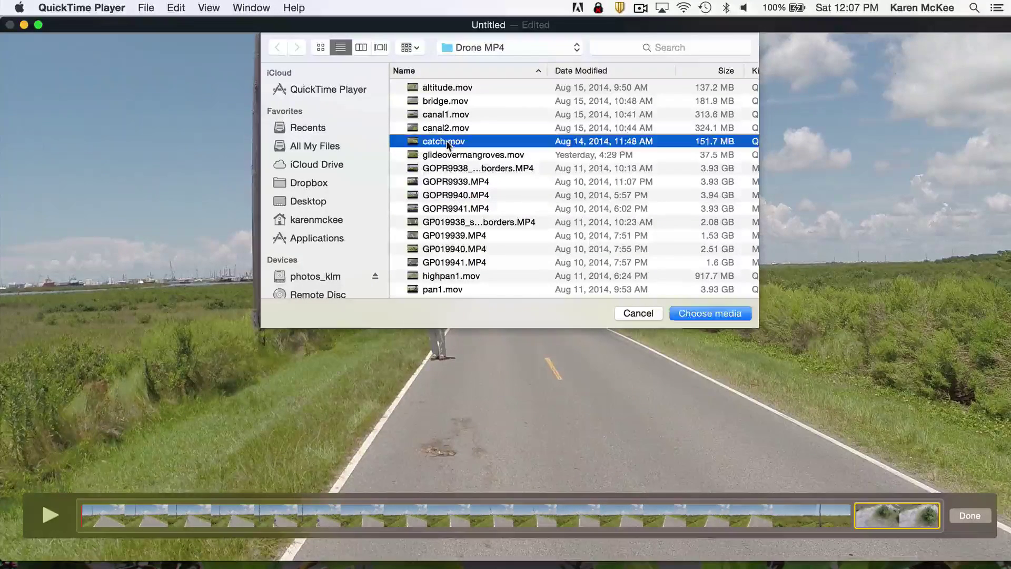
click(701, 312)
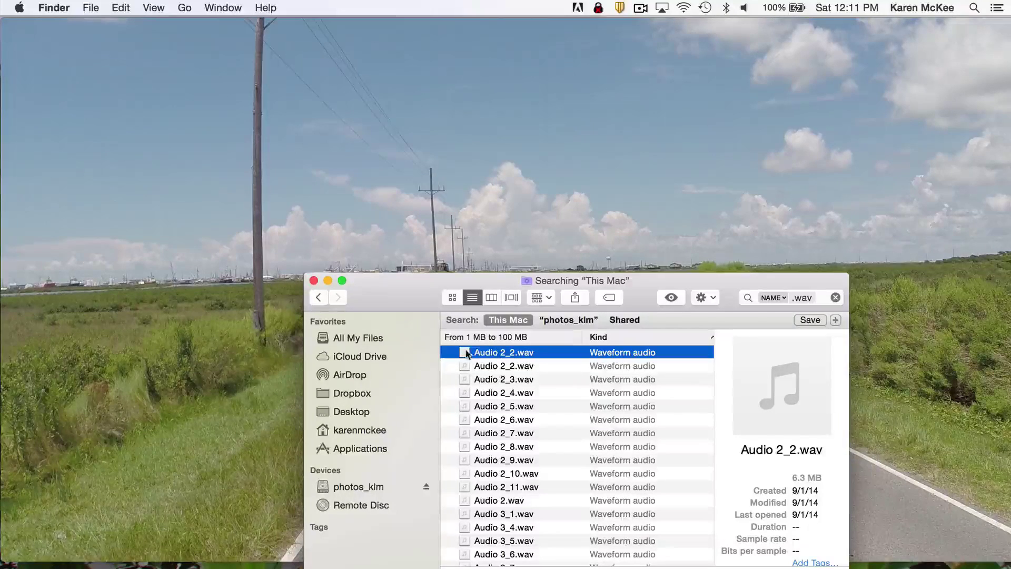
Add Audio 2_2.wav beneath the road clips as a soundtrack and scrub to check it.
drag(465, 354, 440, 225)
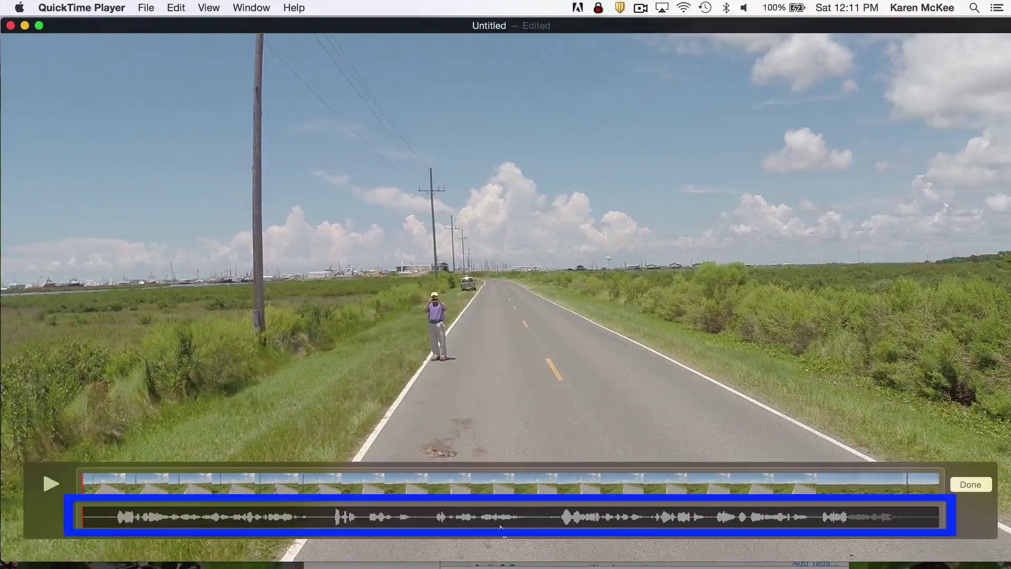
mouse_move(82, 517)
mouse_down()
mouse_move(113, 519)
mouse_move(84, 517)
mouse_up()
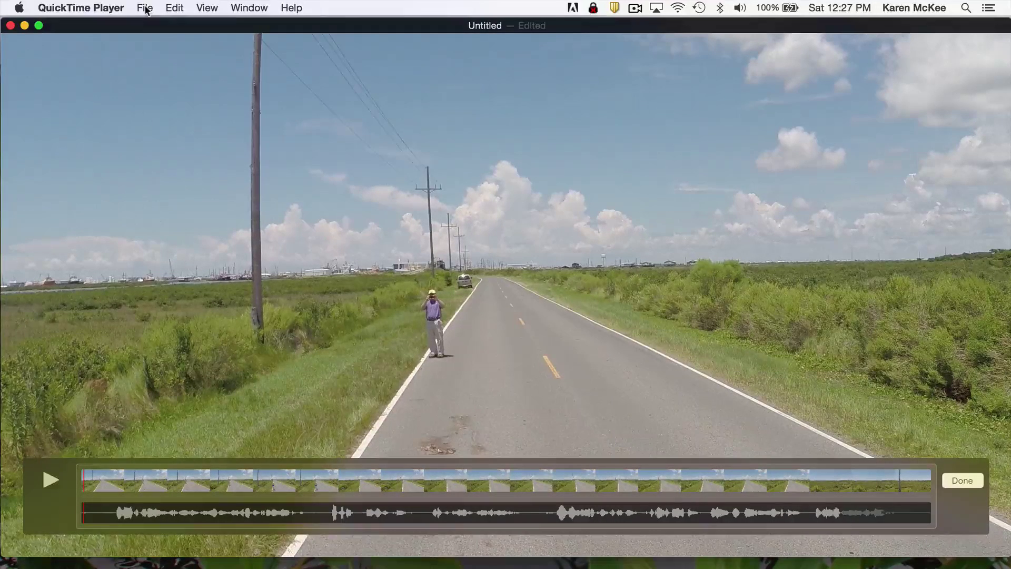
Bring up the 5-second underwater tide-pool movie through the File menu.
click(146, 8)
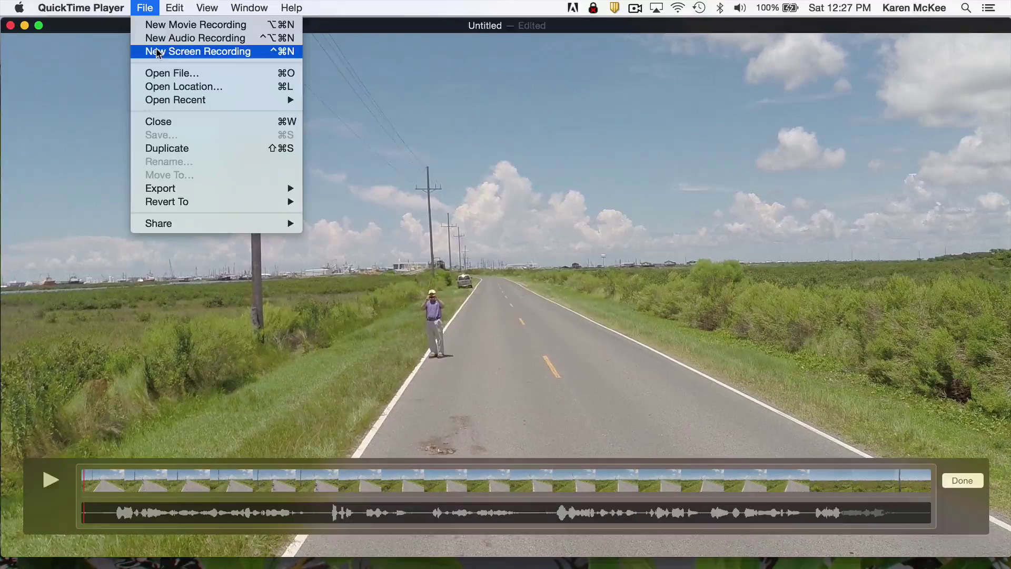
click(145, 8)
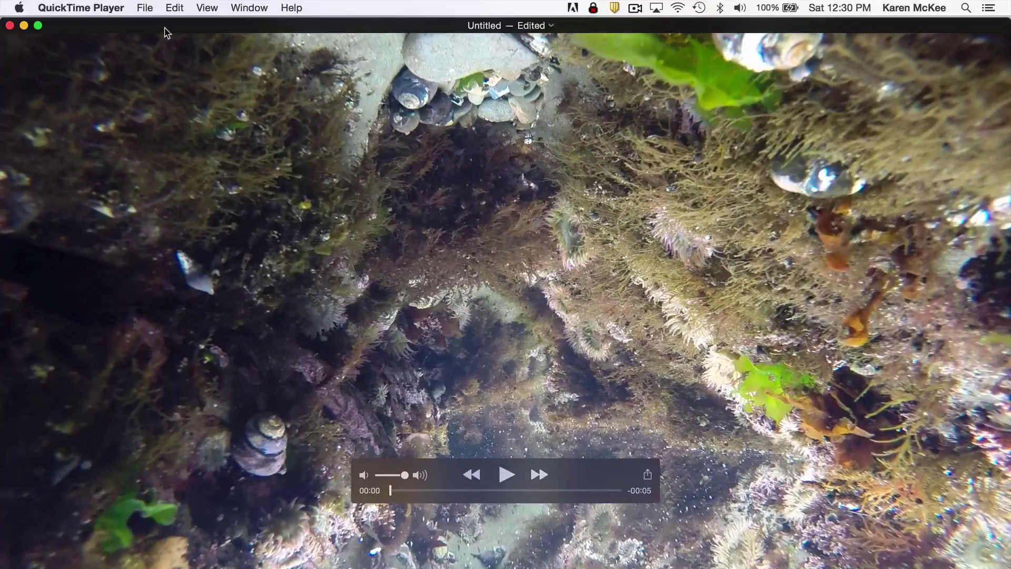
Play the tide-pool clip to its end, then flip it vertically.
click(506, 476)
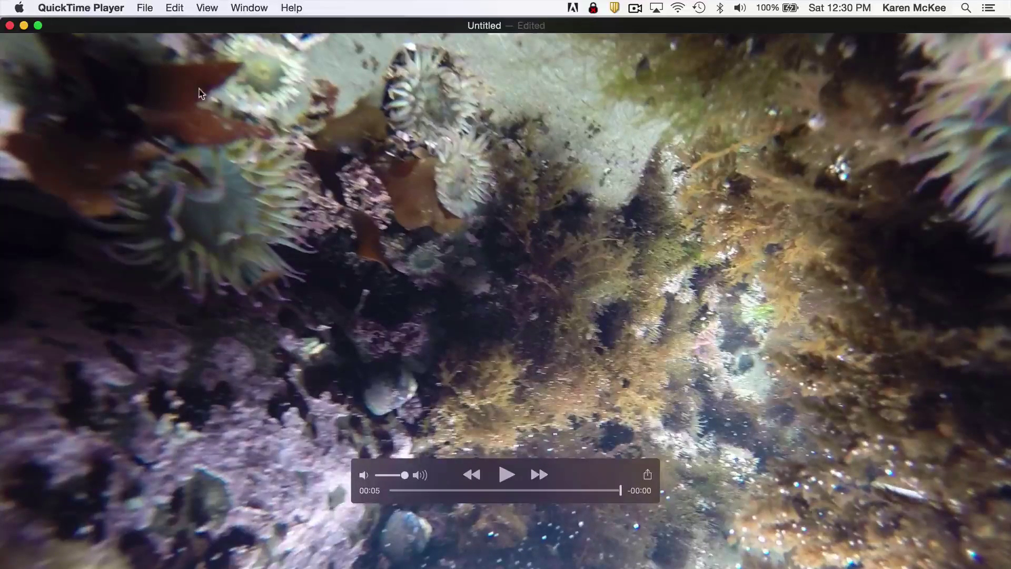
click(174, 8)
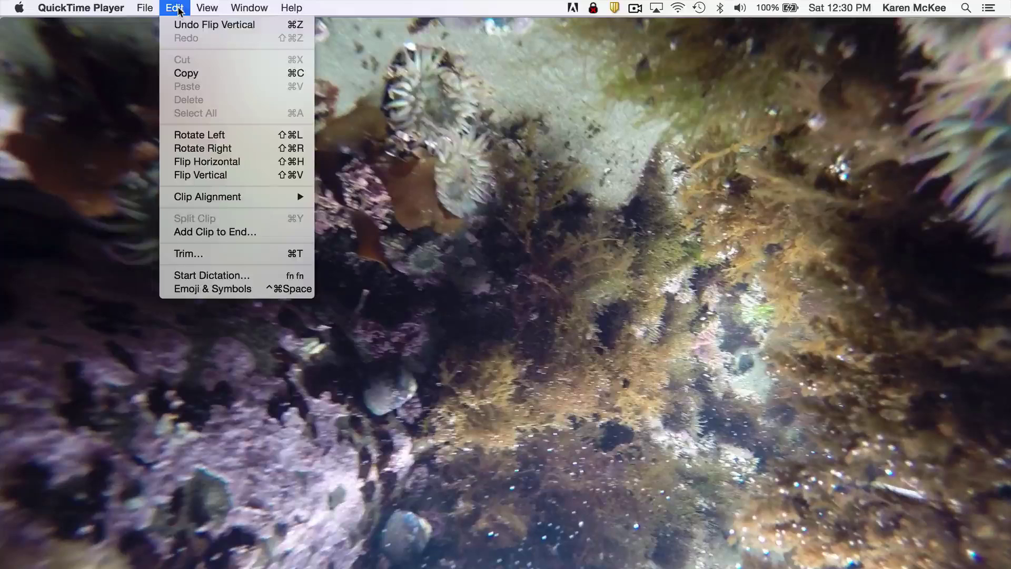
click(194, 175)
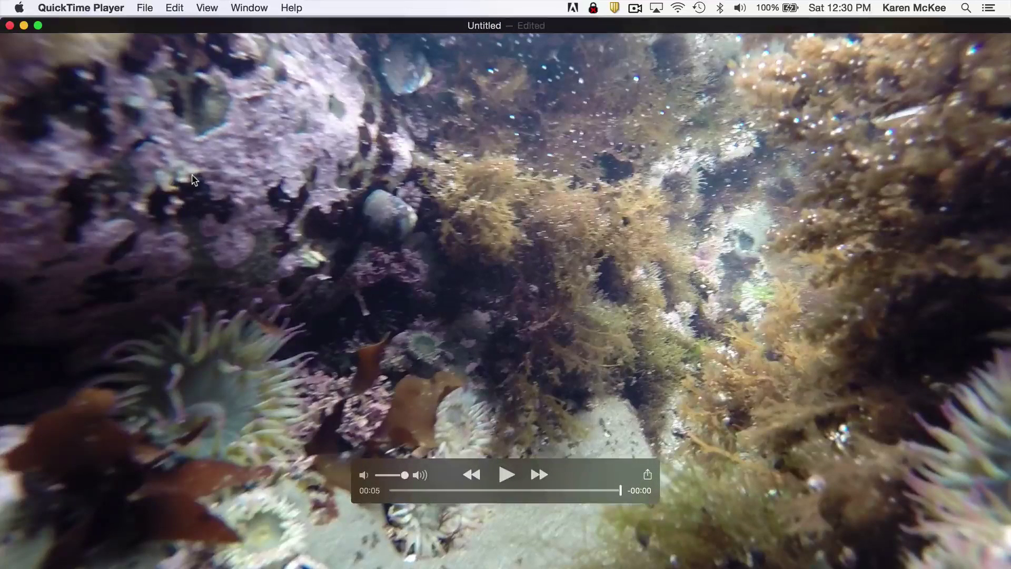